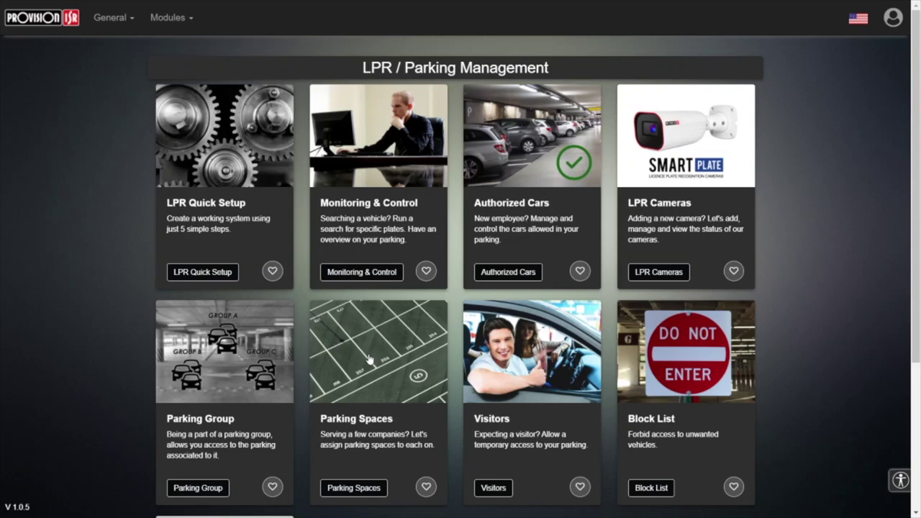
# Step: Open Parking Spaces and keep Parking lot 1 selected with Company set to Show all
pyautogui.click(369, 358)
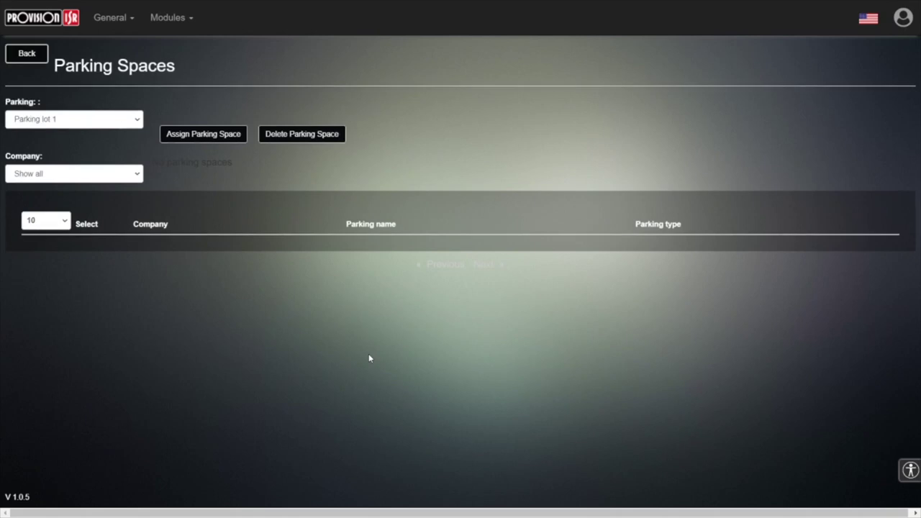
pyautogui.click(64, 120)
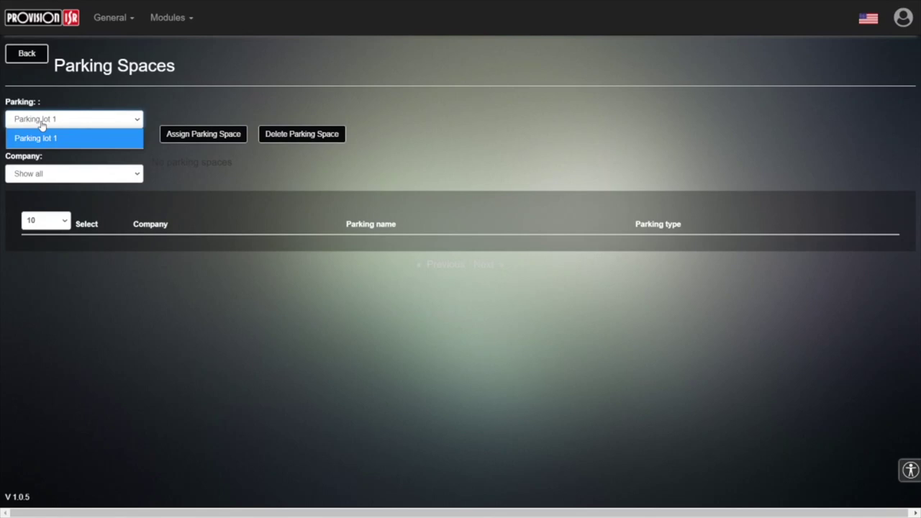
pyautogui.click(41, 125)
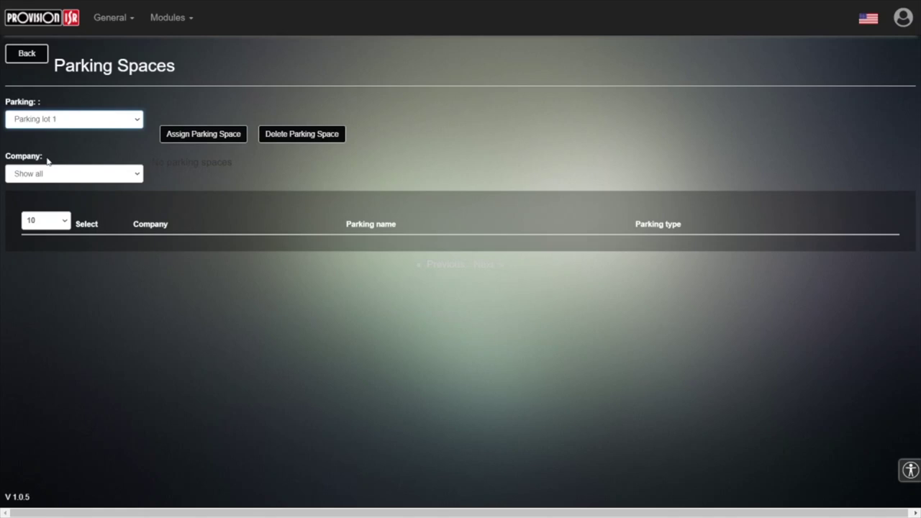
pyautogui.click(73, 177)
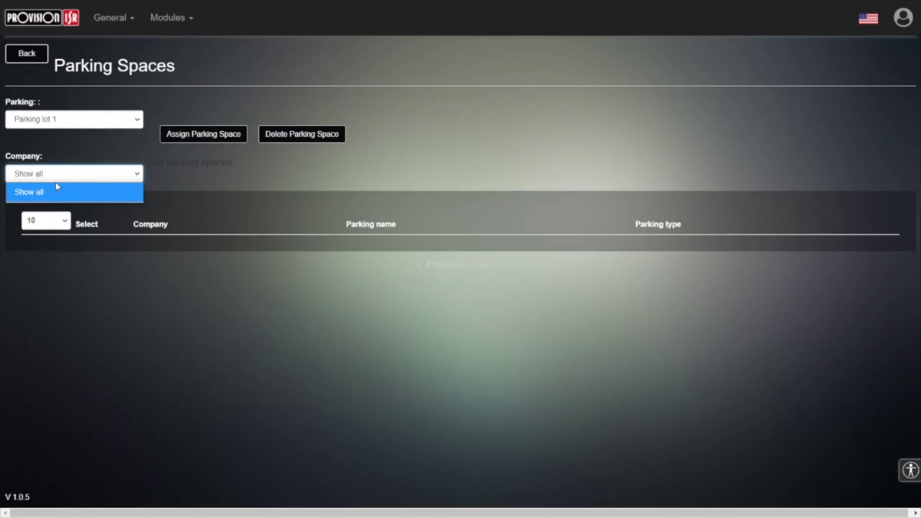
pyautogui.click(275, 206)
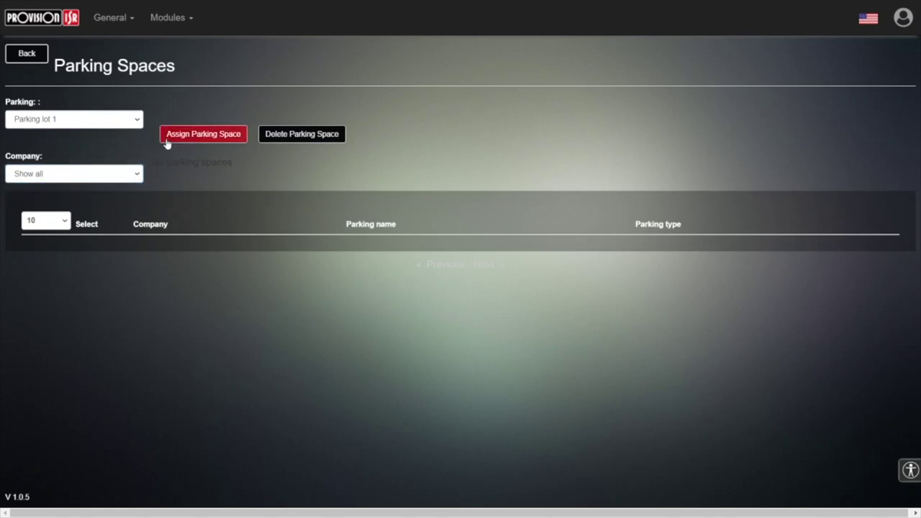
# Step: Assign 3 spaces named 'floor1' to Company 1, creating floor1-1 to floor1-3, and save
pyautogui.click(203, 142)
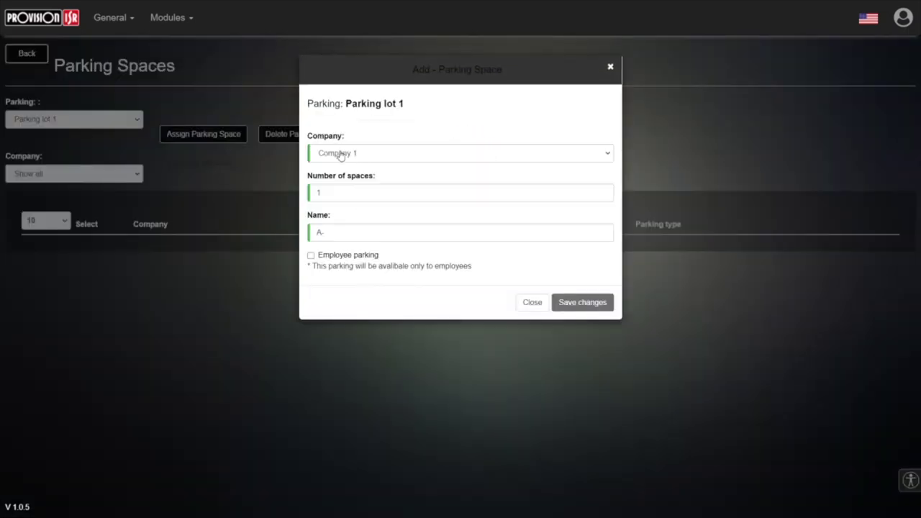
pyautogui.click(338, 154)
pyautogui.click(337, 171)
pyautogui.click(349, 200)
pyautogui.press('BackSpace')
pyautogui.write('3')
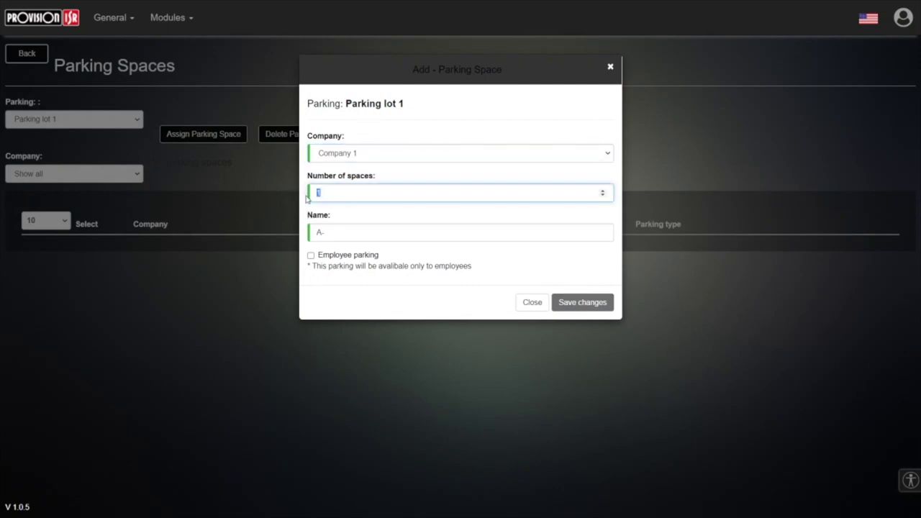
pyautogui.click(345, 232)
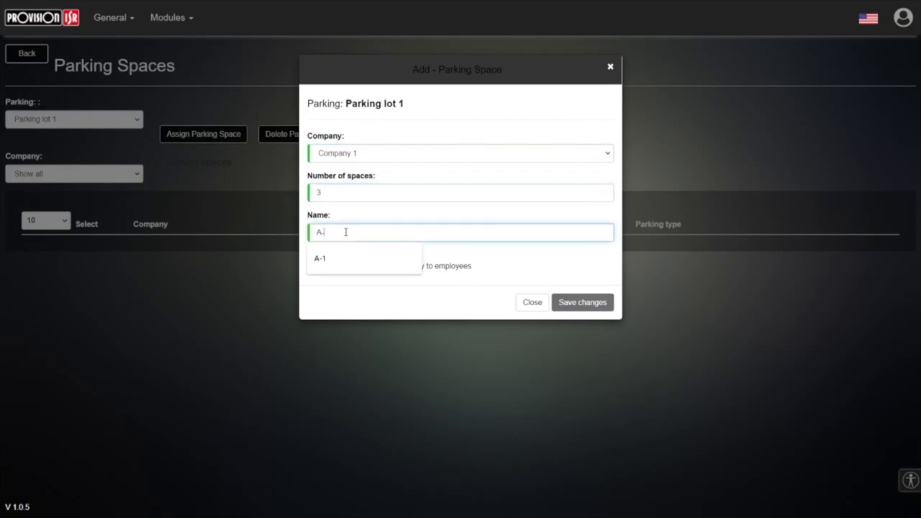
pyautogui.hotkey('ctrl', 'a')
pyautogui.write('FL')
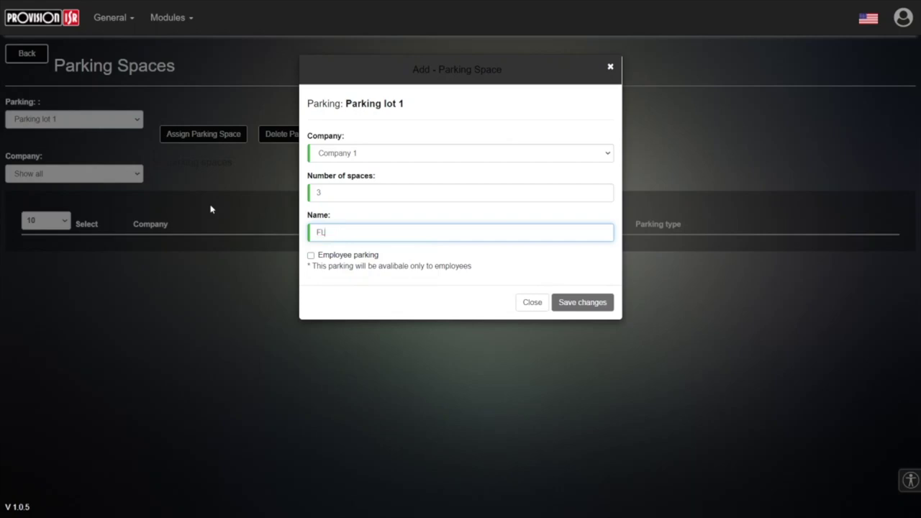
pyautogui.press('BackSpace')
pyautogui.press('BackSpace')
pyautogui.write('floor1')
pyautogui.click(590, 303)
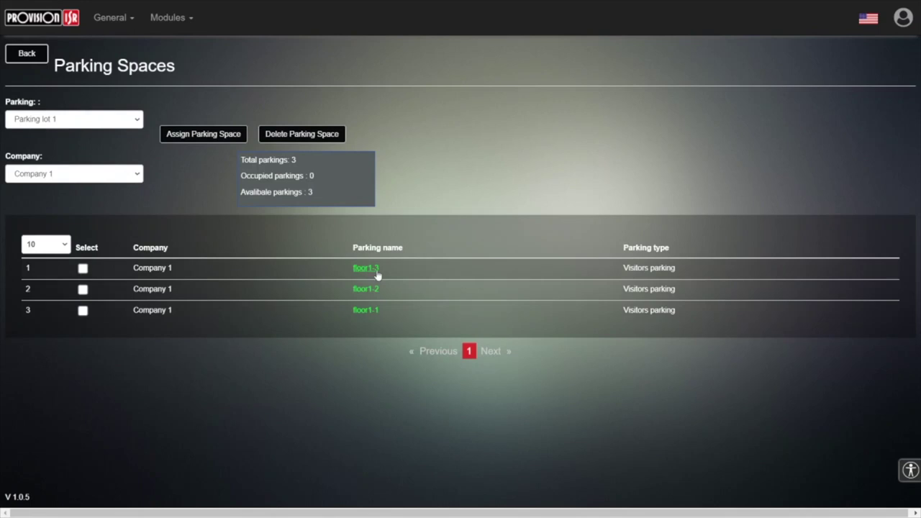
# Step: Assign 3 spaces named 'Floor 2' to company 2, correcting the capitalisation, and save
pyautogui.click(188, 136)
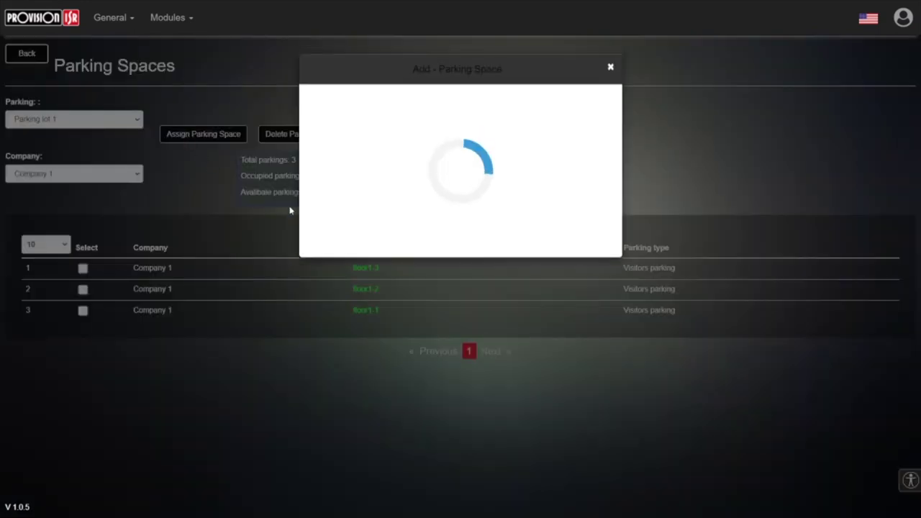
pyautogui.click(405, 157)
pyautogui.click(372, 190)
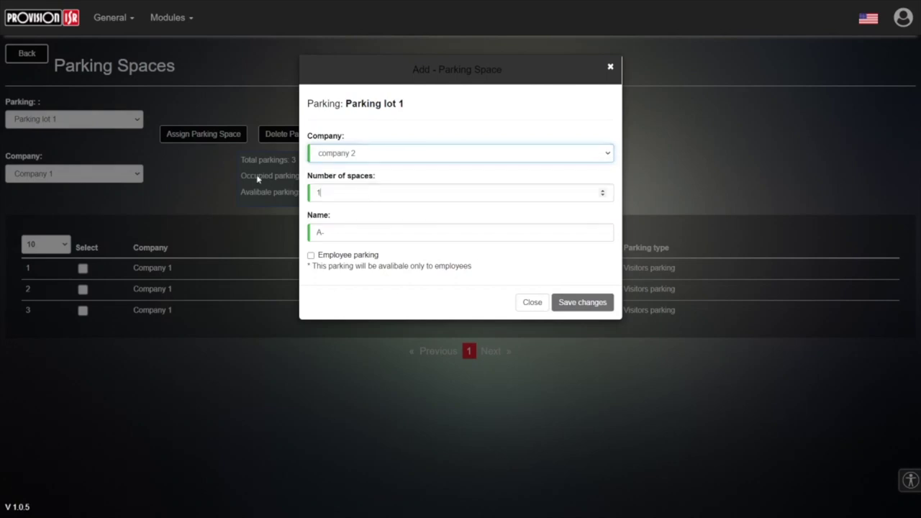
pyautogui.press('Tab')
pyautogui.write('3')
pyautogui.press('Tab')
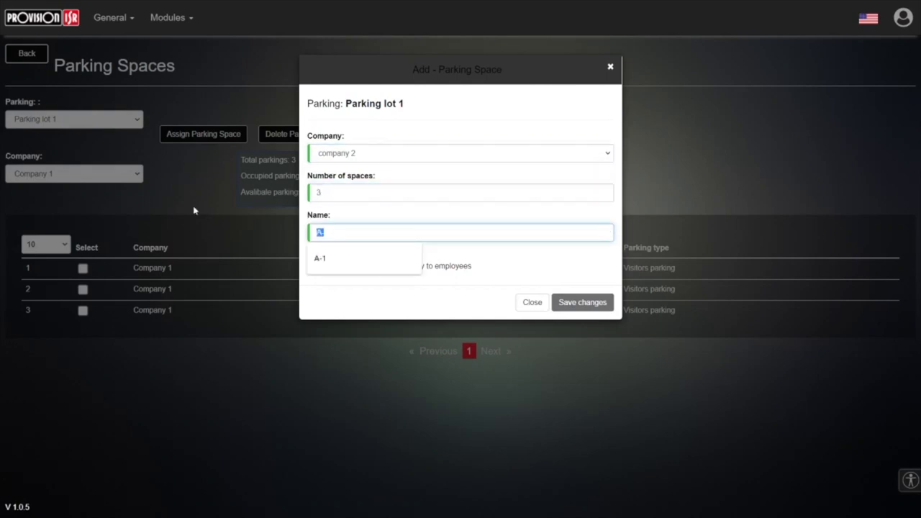
pyautogui.write('FLoor 2')
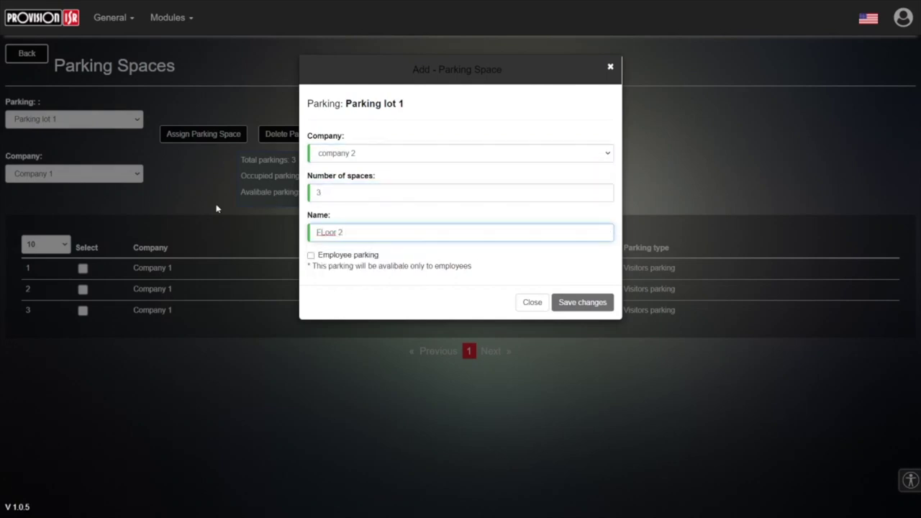
pyautogui.click(326, 232)
pyautogui.press('BackSpace')
pyautogui.write('l')
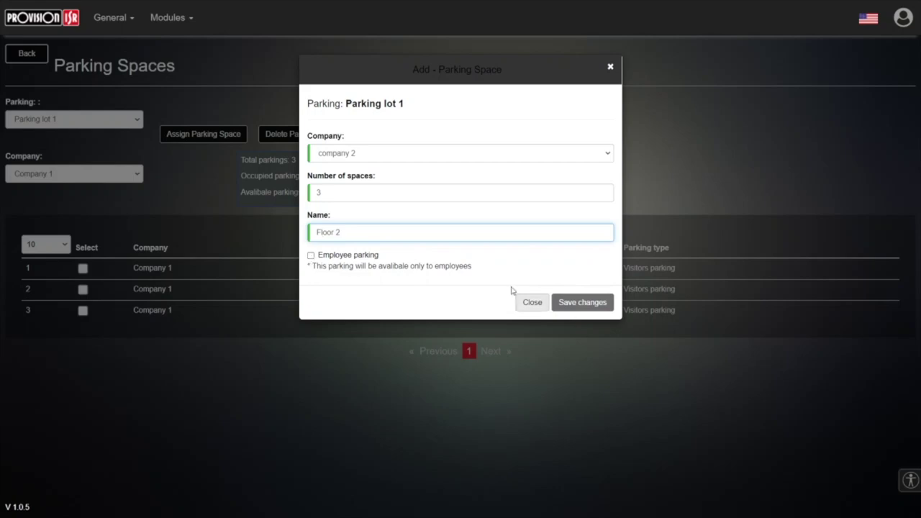
pyautogui.click(593, 308)
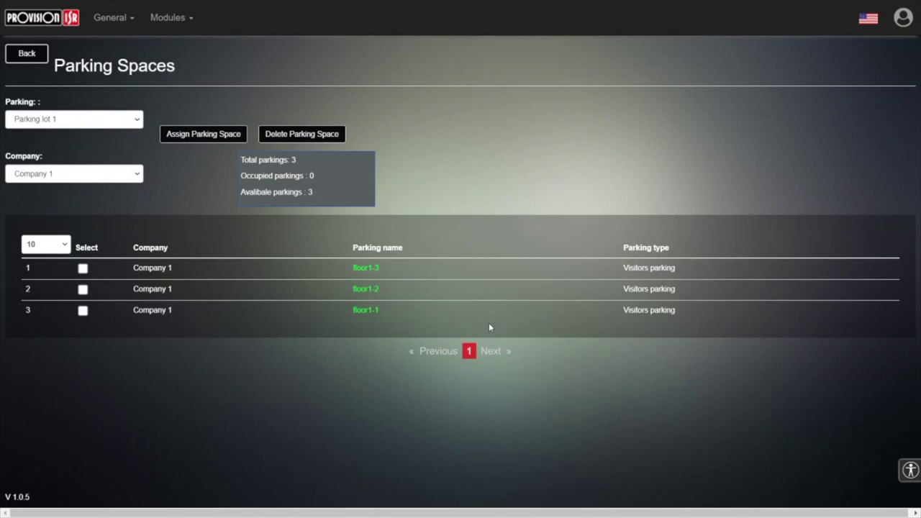
# Step: Filter the Company dropdown to Company 1, then to company 2 to show Floor 2-1 to Floor 2-3
pyautogui.click(108, 177)
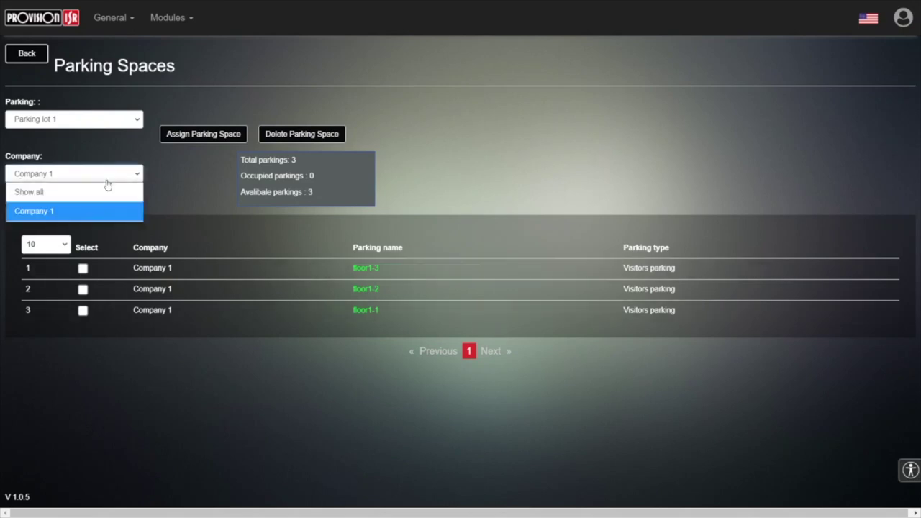
pyautogui.click(107, 180)
pyautogui.click(103, 173)
pyautogui.click(80, 190)
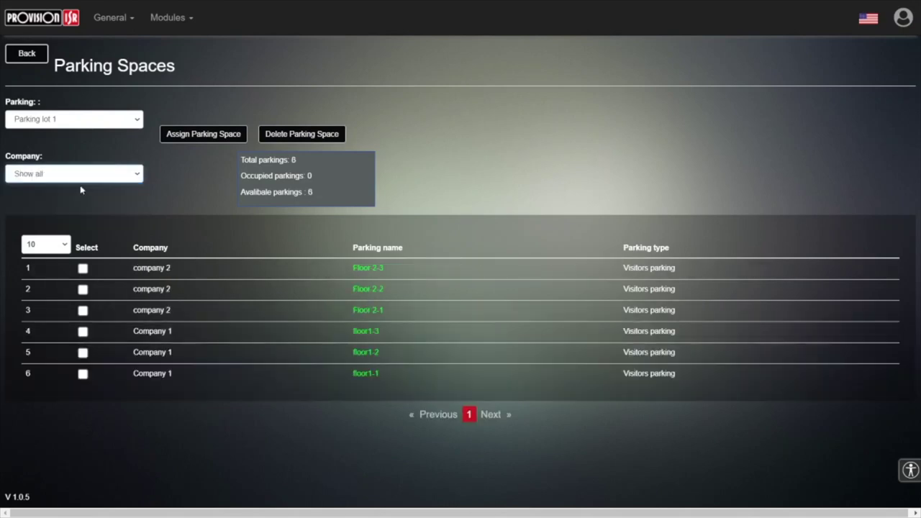
pyautogui.click(63, 174)
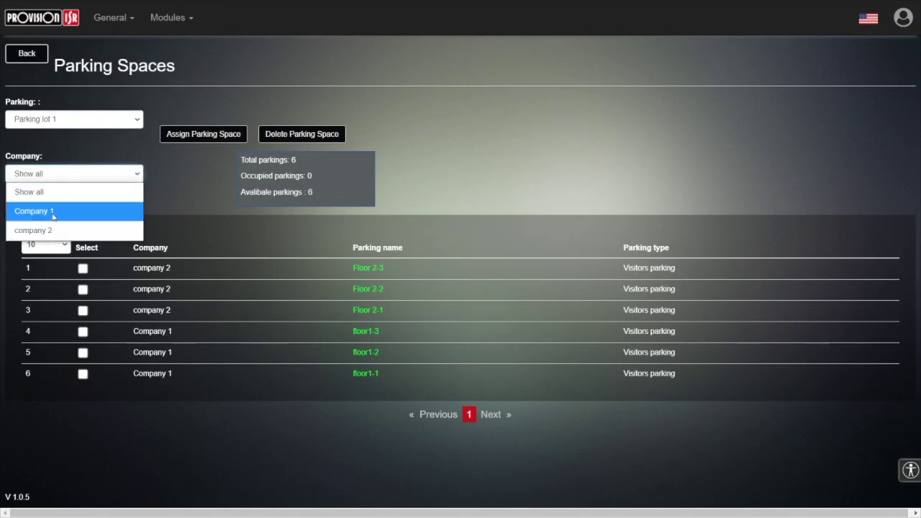
pyautogui.click(52, 213)
pyautogui.click(62, 177)
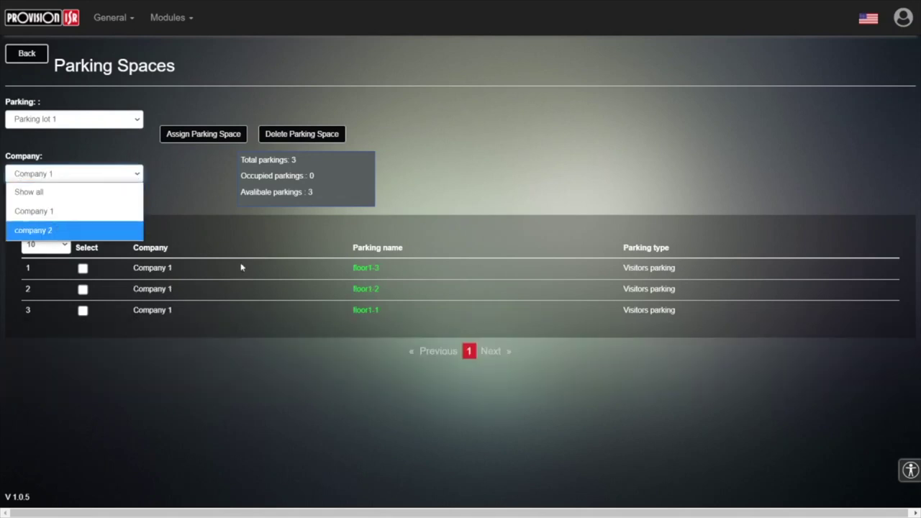
pyautogui.click(79, 232)
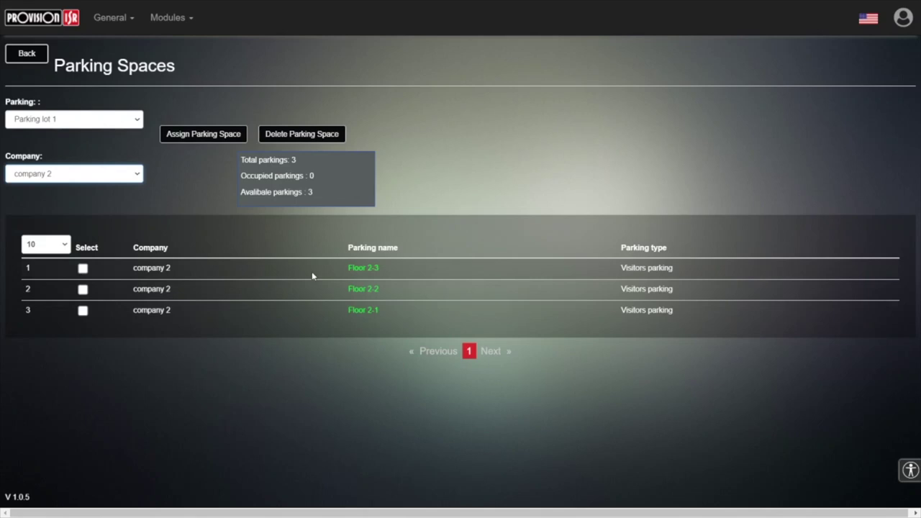
# Step: Assign 4 spaces with the default 'A' name to Company 3 and save
pyautogui.click(81, 186)
pyautogui.click(62, 193)
pyautogui.click(206, 136)
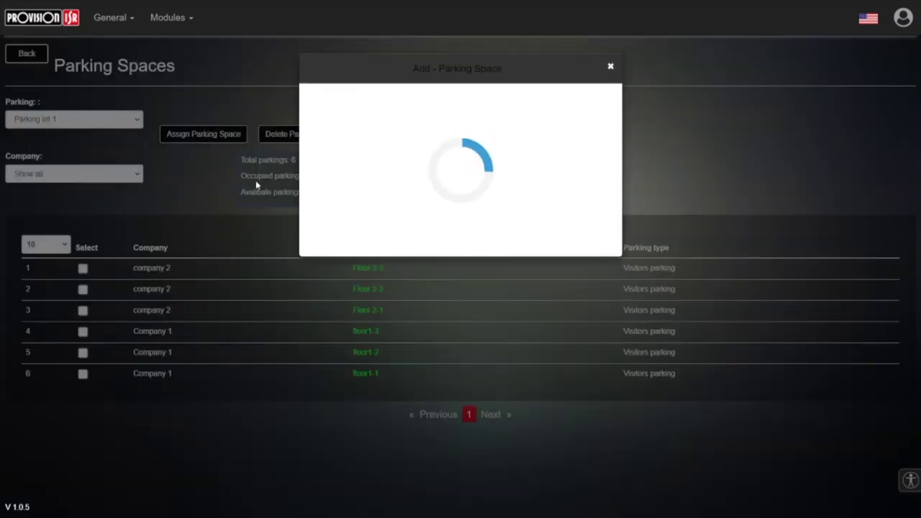
pyautogui.click(389, 153)
pyautogui.click(352, 209)
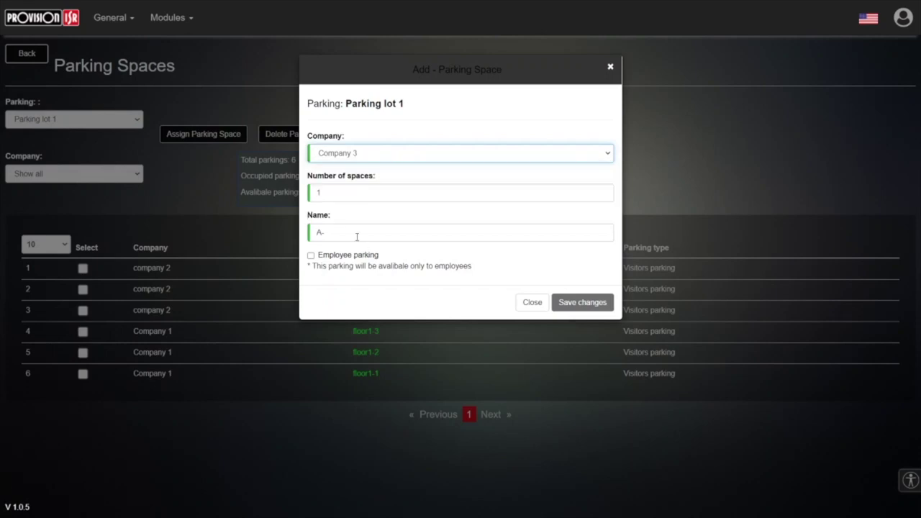
pyautogui.doubleClick(359, 200)
pyautogui.write('4')
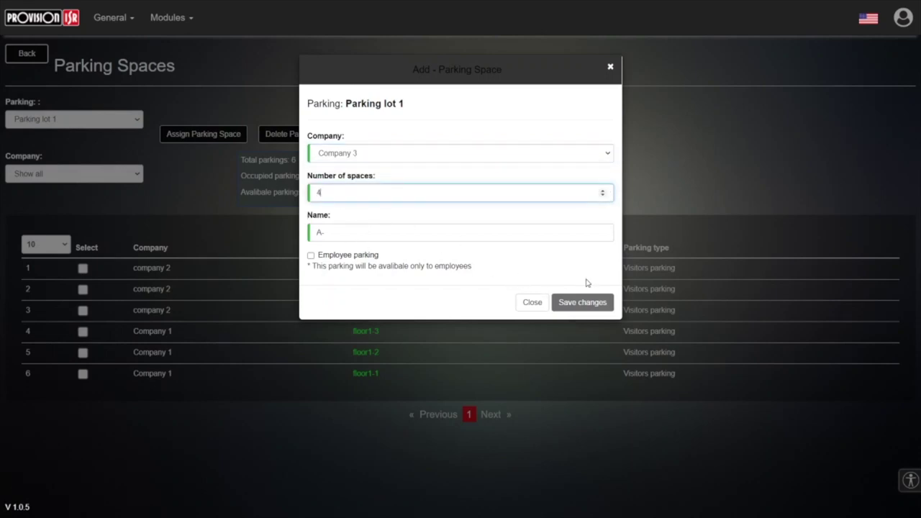
pyautogui.click(584, 303)
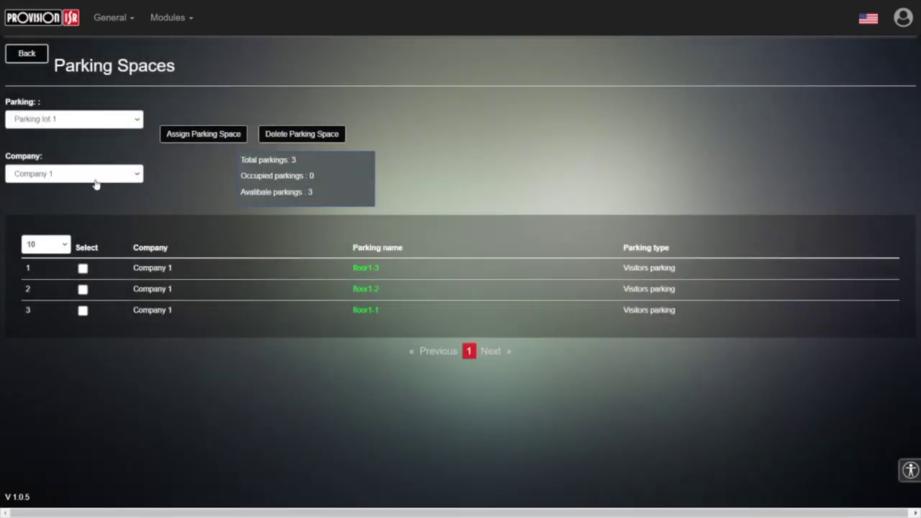
# Step: Filter the spaces list to show only Company 3's spaces, A-1 to A-4
pyautogui.click(96, 180)
pyautogui.click(64, 188)
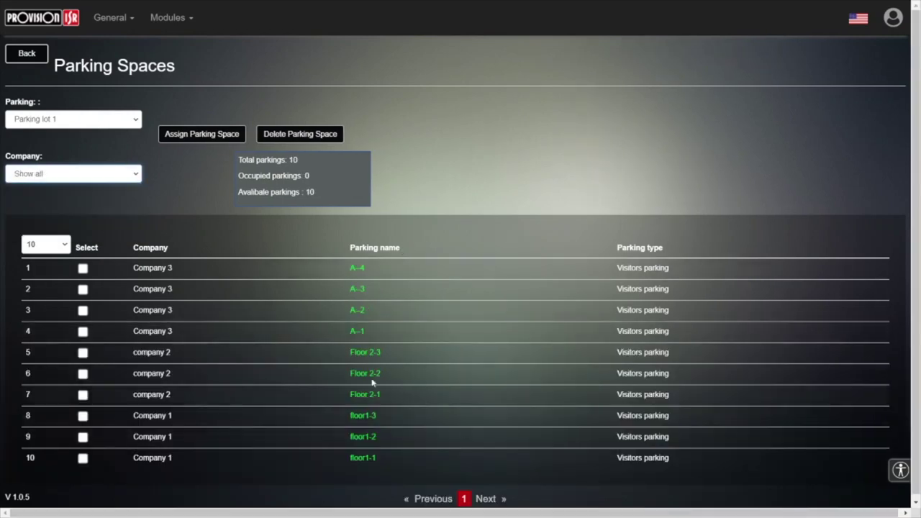
pyautogui.click(50, 177)
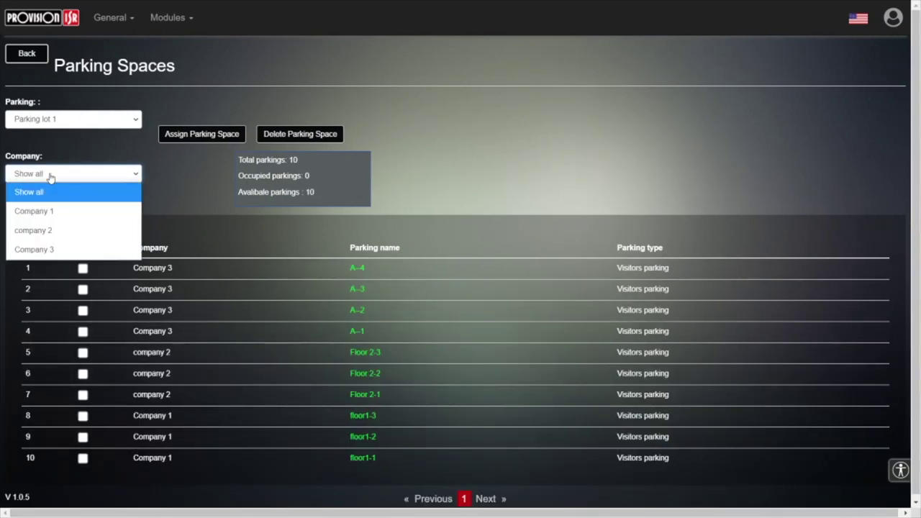
pyautogui.click(29, 249)
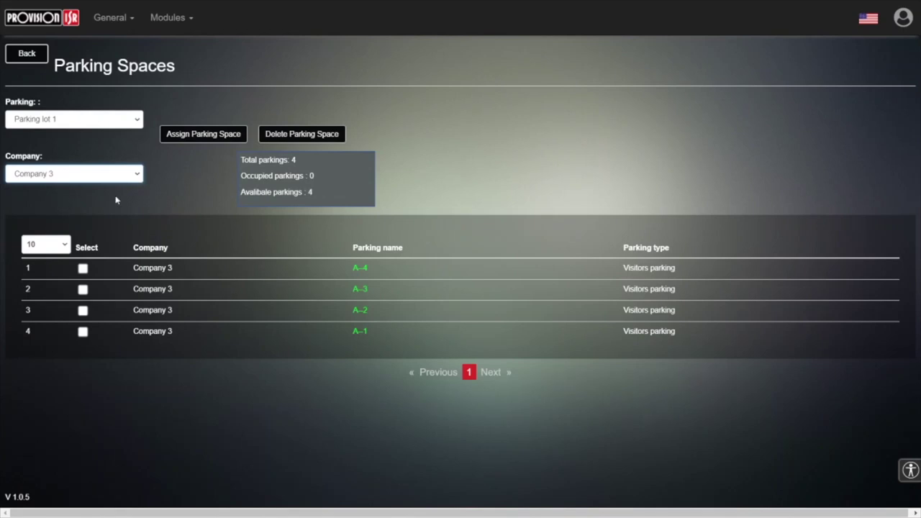
pyautogui.click(82, 270)
pyautogui.click(204, 134)
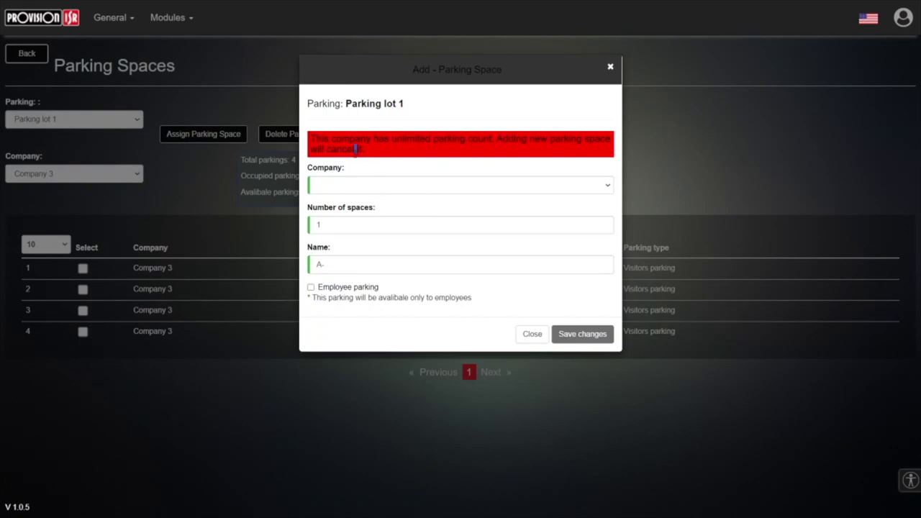
pyautogui.moveTo(355, 149); pyautogui.dragTo(383, 139)
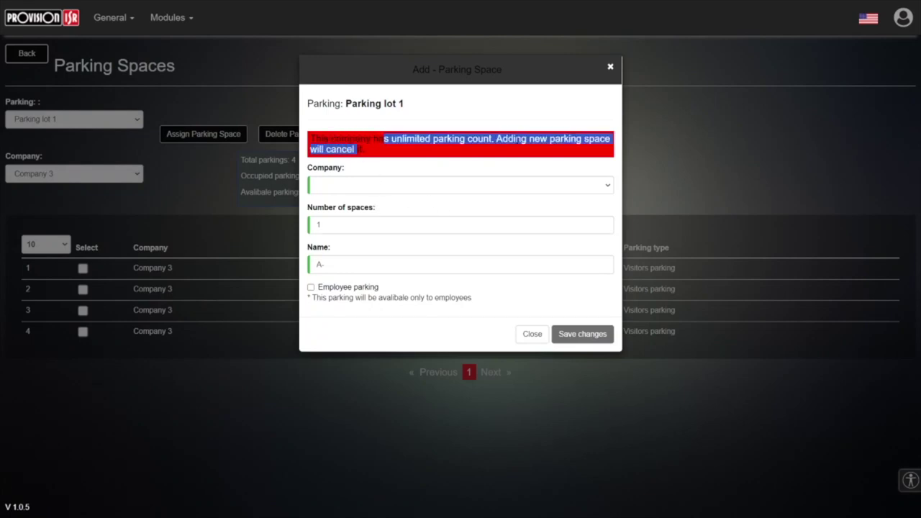
pyautogui.click(374, 161)
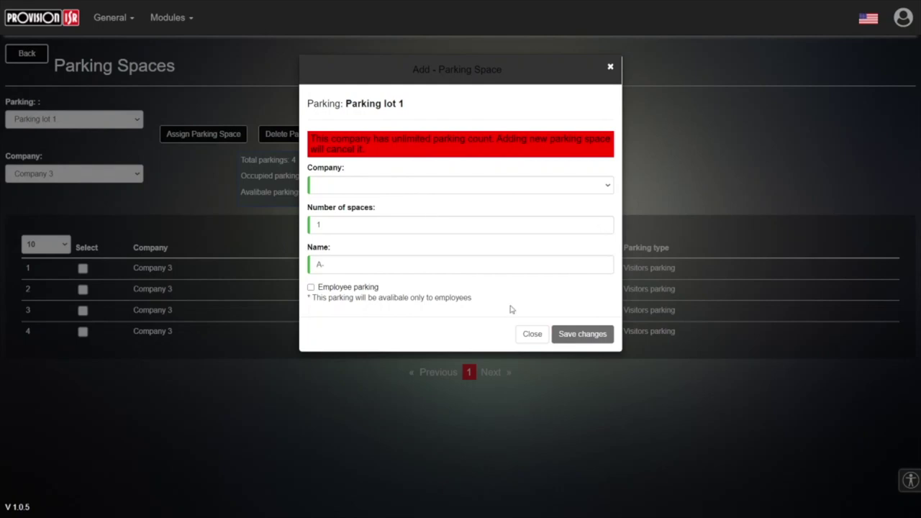
pyautogui.click(532, 335)
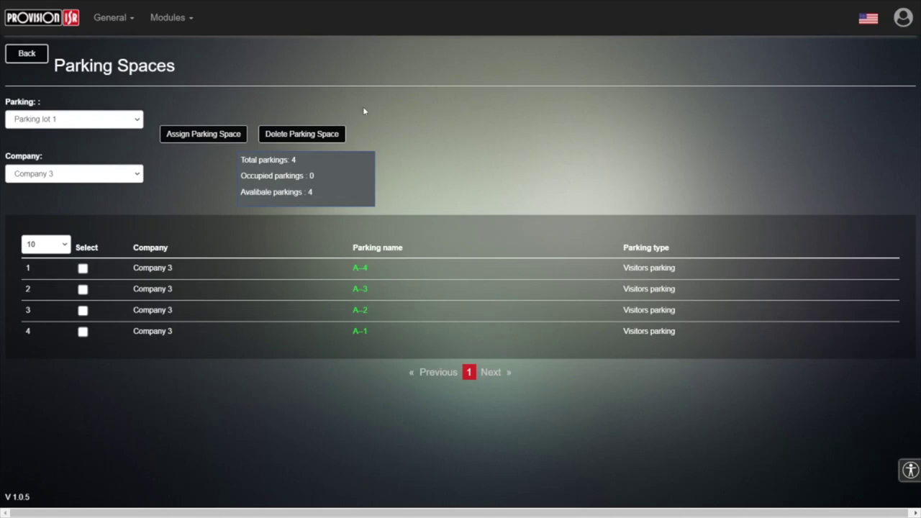
# Step: Open the Delete Parking Space confirmation, dismiss it without deleting, and highlight the counts
pyautogui.click(304, 135)
pyautogui.click(591, 131)
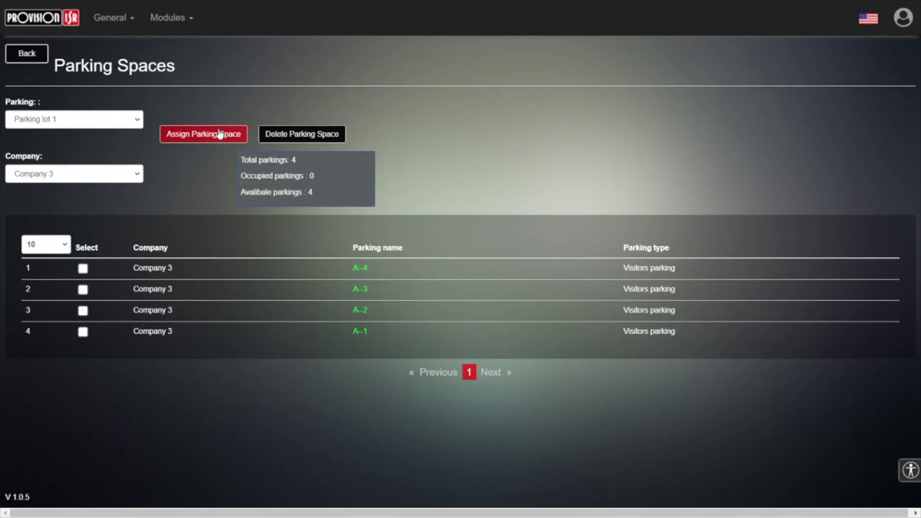
pyautogui.moveTo(324, 189); pyautogui.dragTo(274, 177)
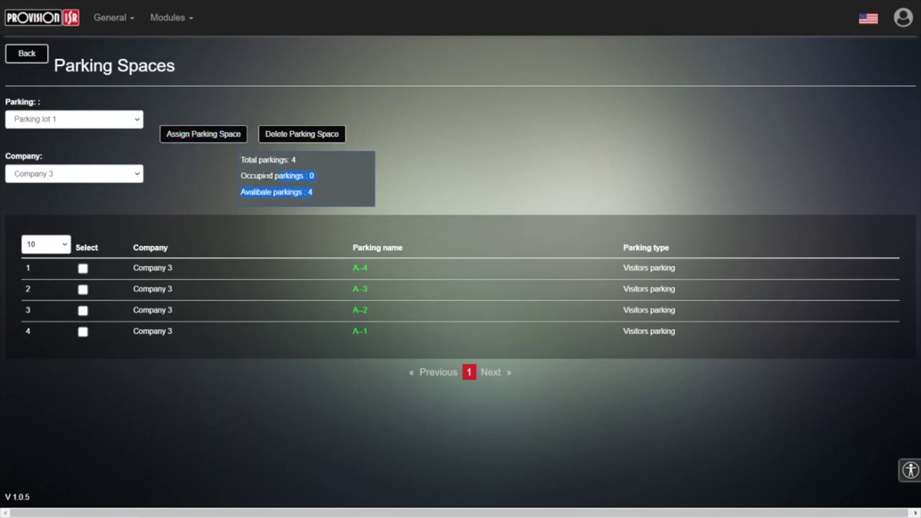
# Step: Highlight the total, occupied (0) and available counts, then set Company to Show all
pyautogui.click(79, 177)
pyautogui.click(243, 189)
pyautogui.moveTo(295, 160); pyautogui.dragTo(261, 160)
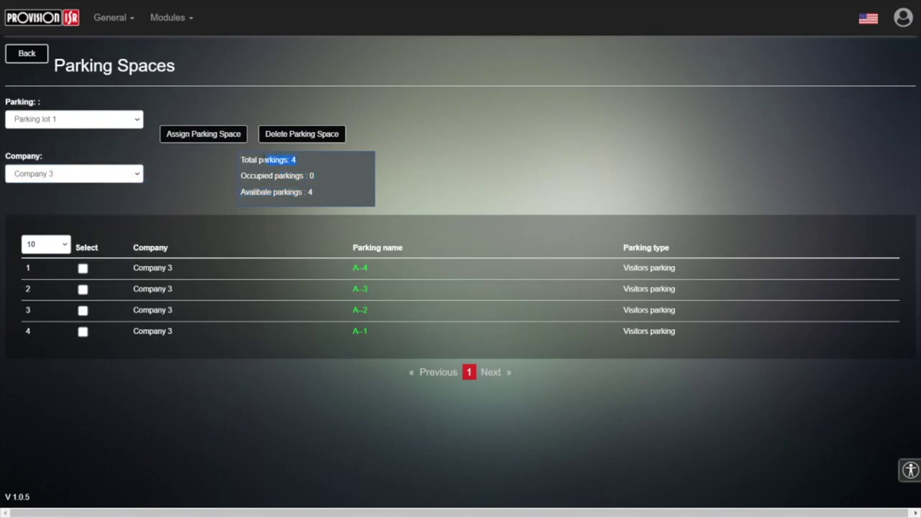
pyautogui.doubleClick(311, 176)
pyautogui.moveTo(314, 192); pyautogui.dragTo(212, 189)
pyautogui.click(103, 175)
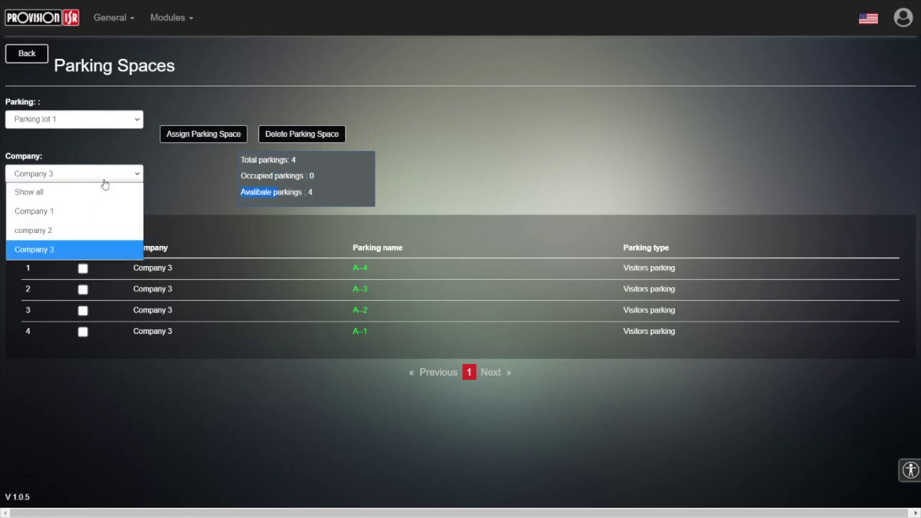
pyautogui.click(84, 192)
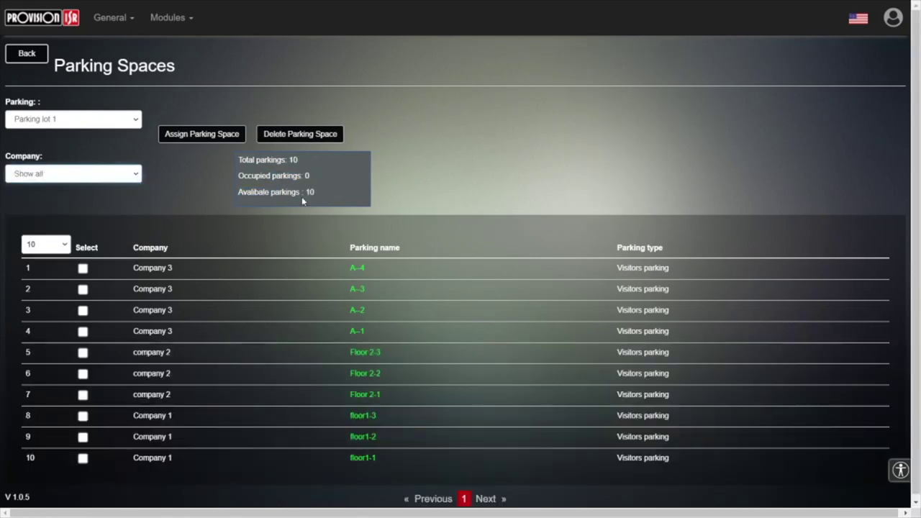